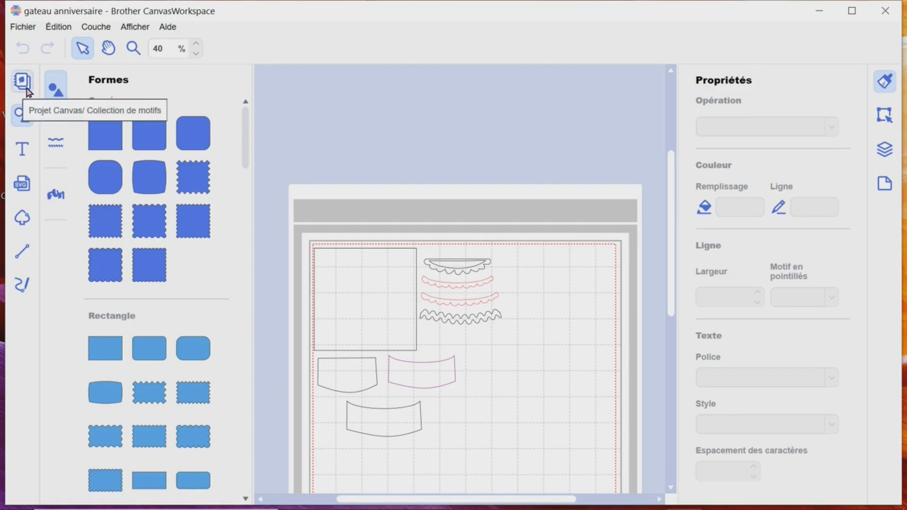
# Step: Create a new blank project and add a plain square from the basic shapes to the mat
pyautogui.click(22, 26)
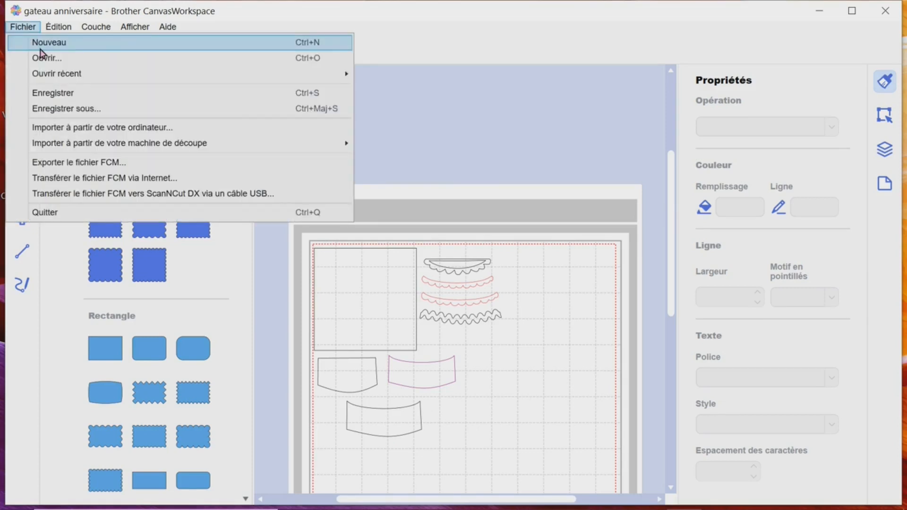
pyautogui.click(40, 43)
pyautogui.scroll(-5, 150, 241)
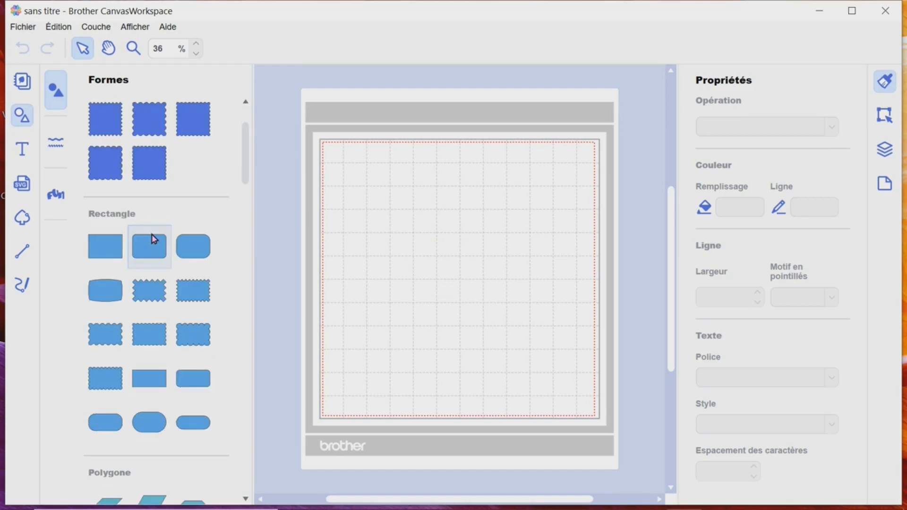
pyautogui.scroll(-3, 142, 240)
pyautogui.scroll(8, 142, 239)
pyautogui.click(113, 148)
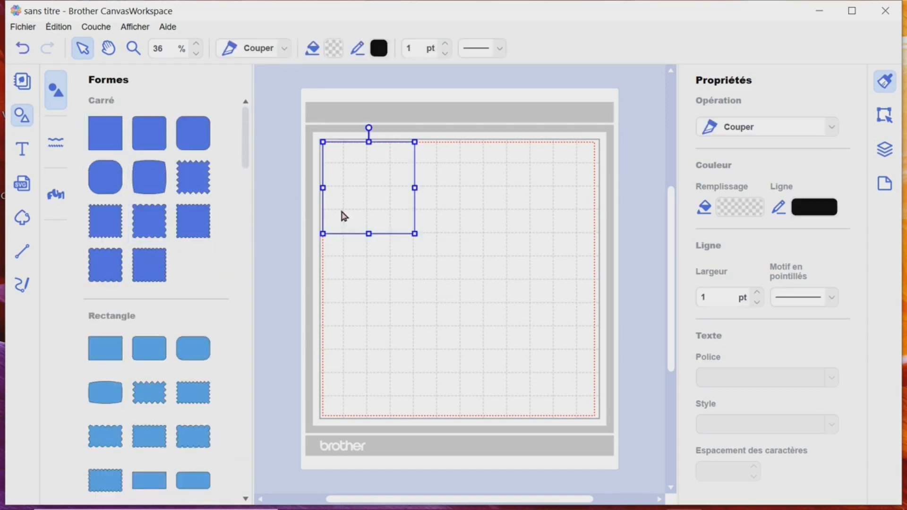
# Step: Unlock the aspect ratio, size the square to 100 mm wide by 150 mm high, and move it to the mat's upper middle
pyautogui.click(888, 120)
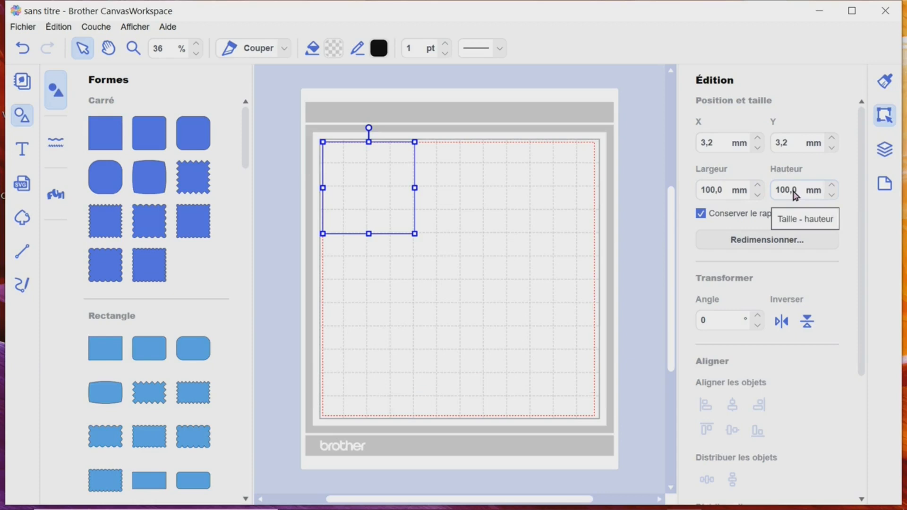
pyautogui.moveTo(789, 190); pyautogui.dragTo(780, 189)
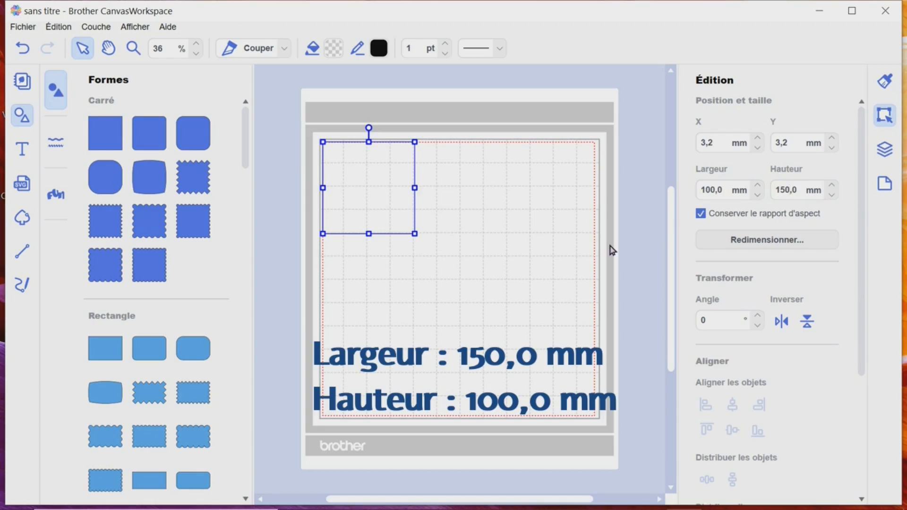
pyautogui.click(701, 214)
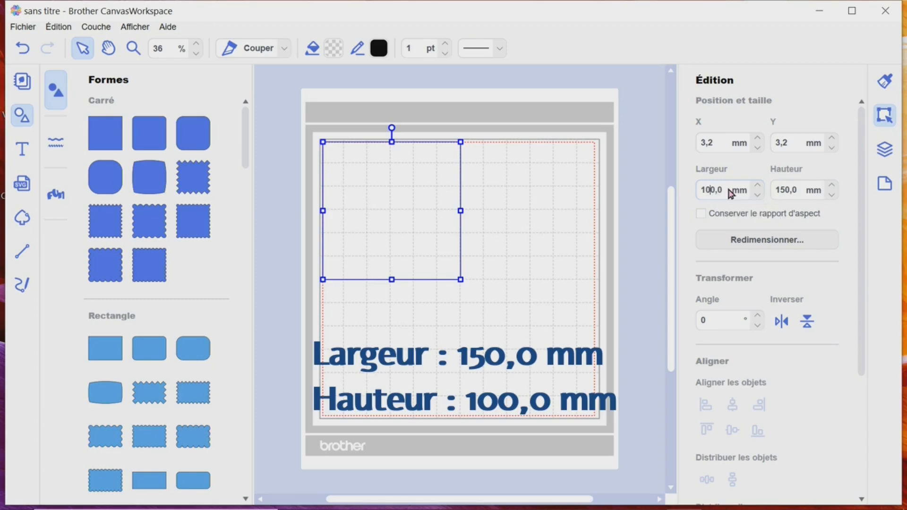
pyautogui.press('Return')
pyautogui.moveTo(388, 242); pyautogui.dragTo(480, 264)
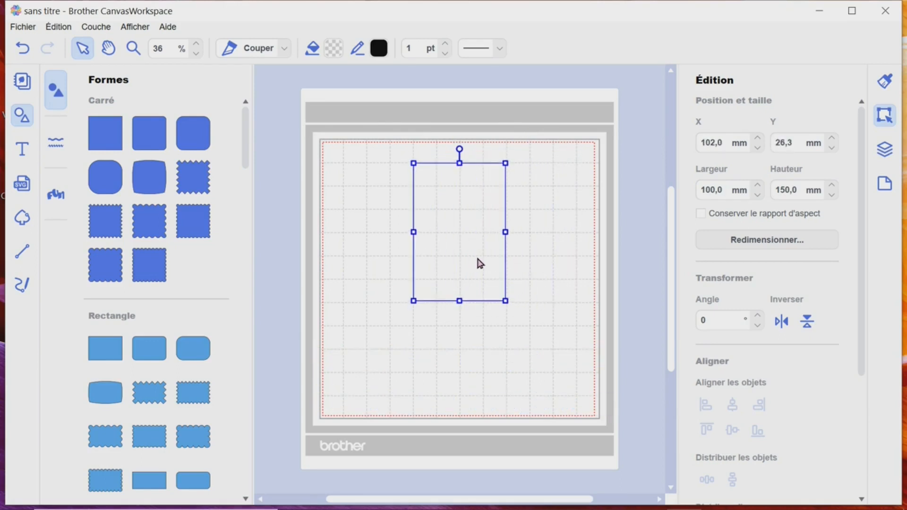
# Step: Add the arched band shape from the Autres category, rotate it 181°, and place it over the rectangle's lower part
pyautogui.scroll(-12, 198, 320)
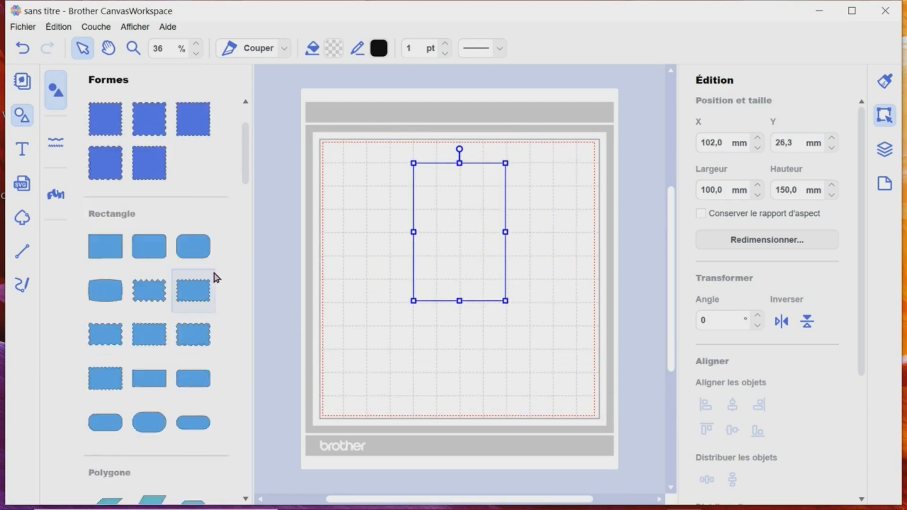
pyautogui.scroll(-11, 208, 290)
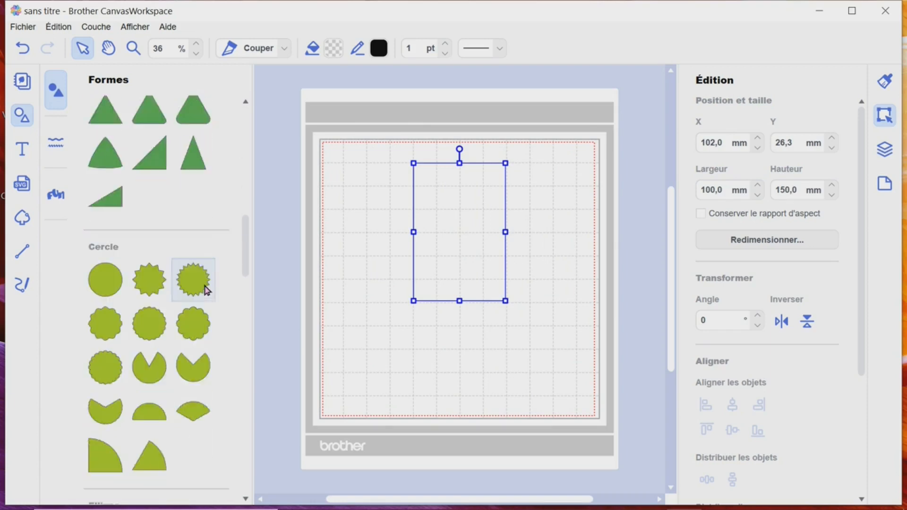
pyautogui.scroll(-11, 208, 290)
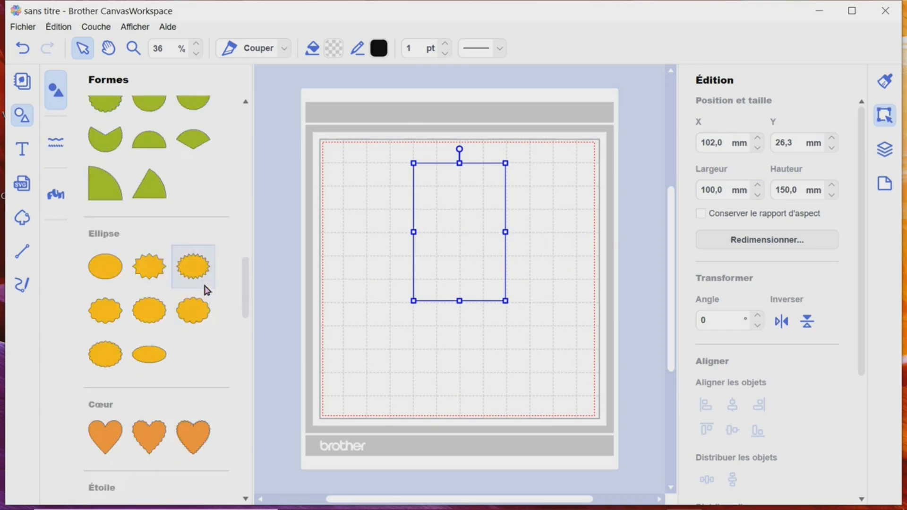
pyautogui.scroll(-11, 206, 290)
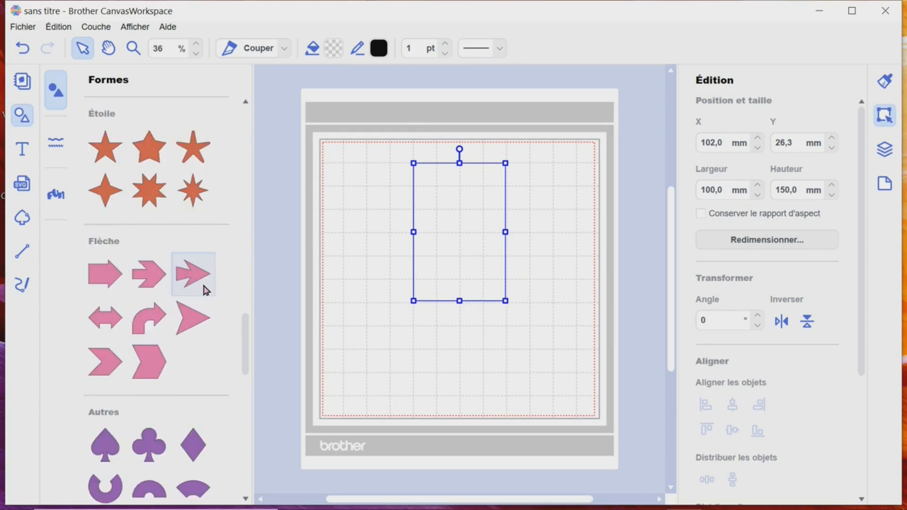
pyautogui.scroll(-2, 206, 290)
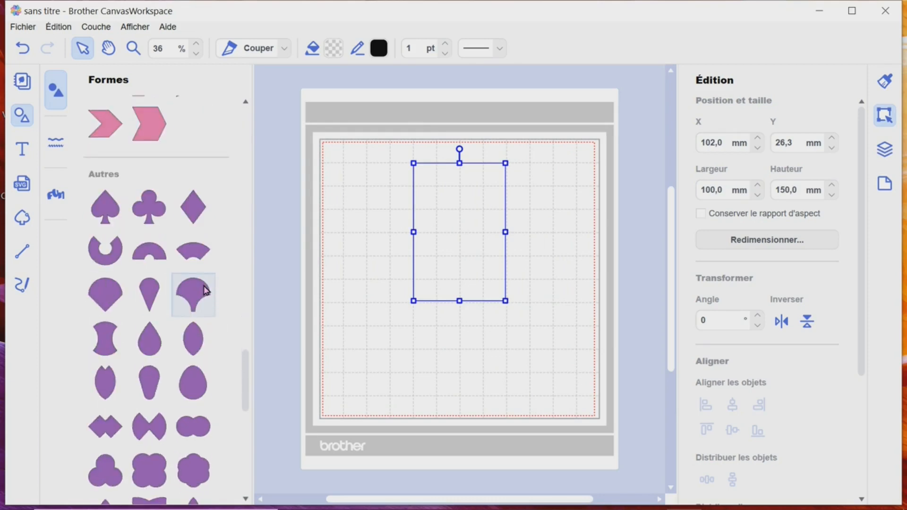
pyautogui.click(210, 255)
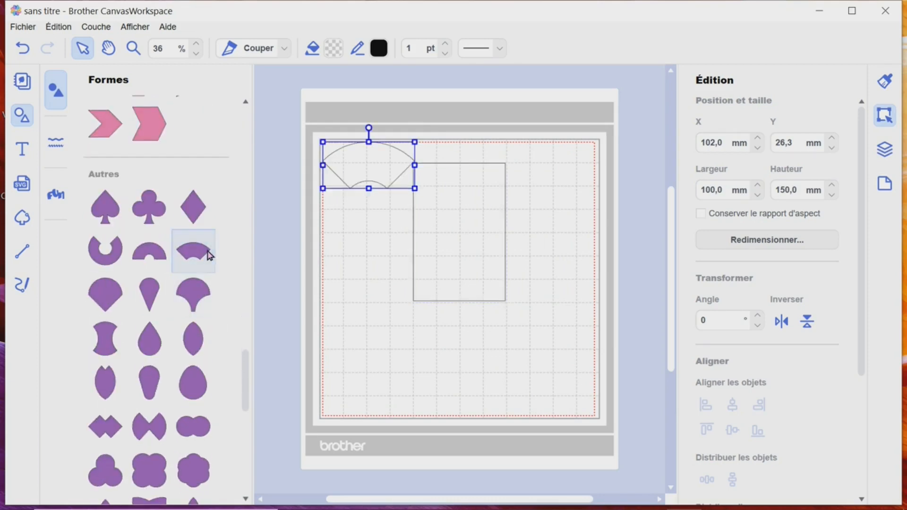
pyautogui.moveTo(377, 187); pyautogui.dragTo(380, 290)
pyautogui.moveTo(366, 239); pyautogui.dragTo(370, 334)
pyautogui.moveTo(383, 283); pyautogui.dragTo(476, 276)
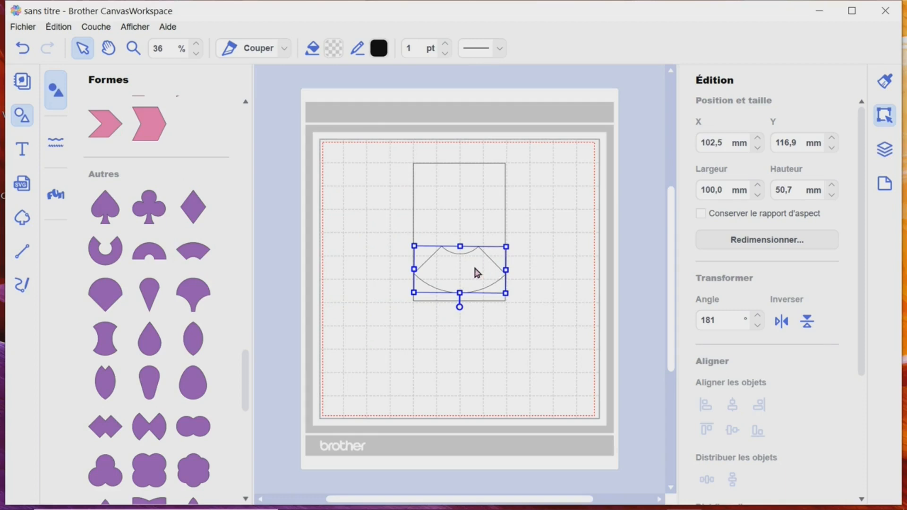
# Step: Edit the band's path by moving its two upper corner points outward to widen the top edge
pyautogui.doubleClick(477, 273)
pyautogui.moveTo(482, 250); pyautogui.dragTo(425, 247)
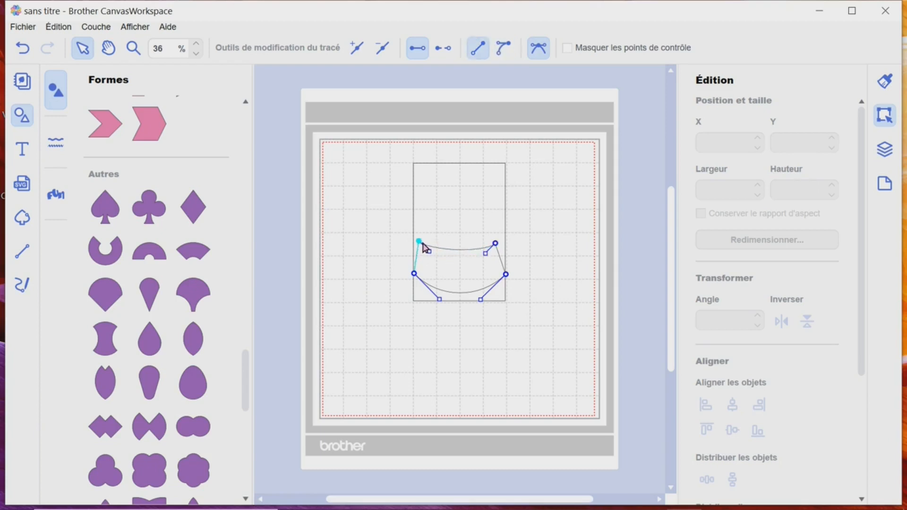
pyautogui.moveTo(499, 247); pyautogui.dragTo(505, 242)
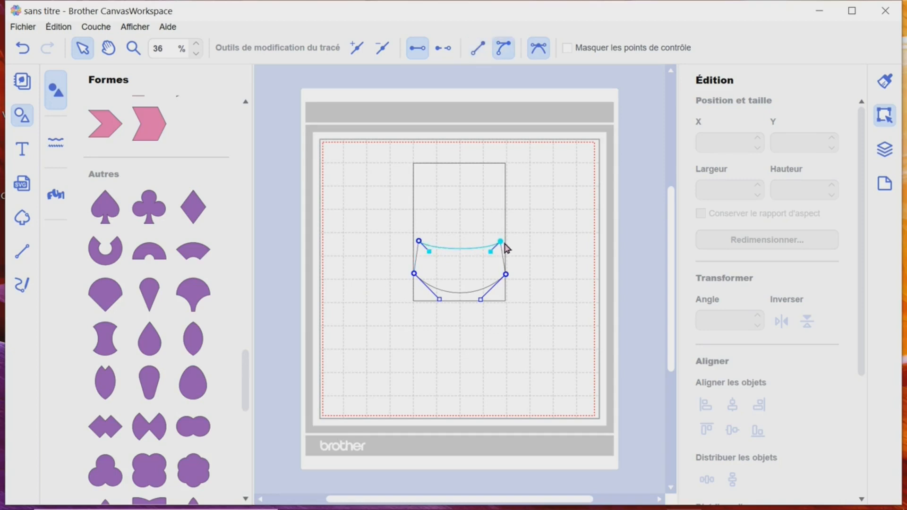
pyautogui.click(546, 258)
# Step: Move the band below the rectangle and reduce its height to about 42 mm
pyautogui.moveTo(488, 279); pyautogui.dragTo(500, 367)
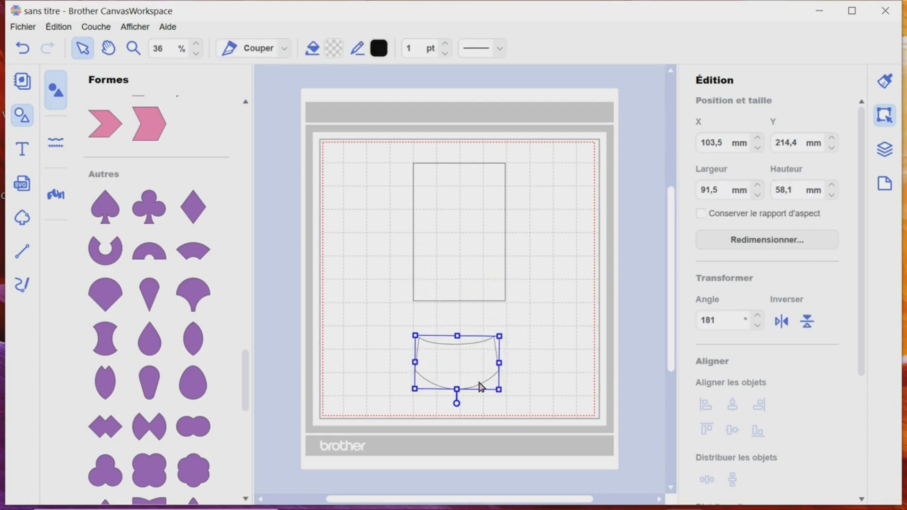
pyautogui.moveTo(462, 395); pyautogui.dragTo(463, 381)
pyautogui.click(551, 347)
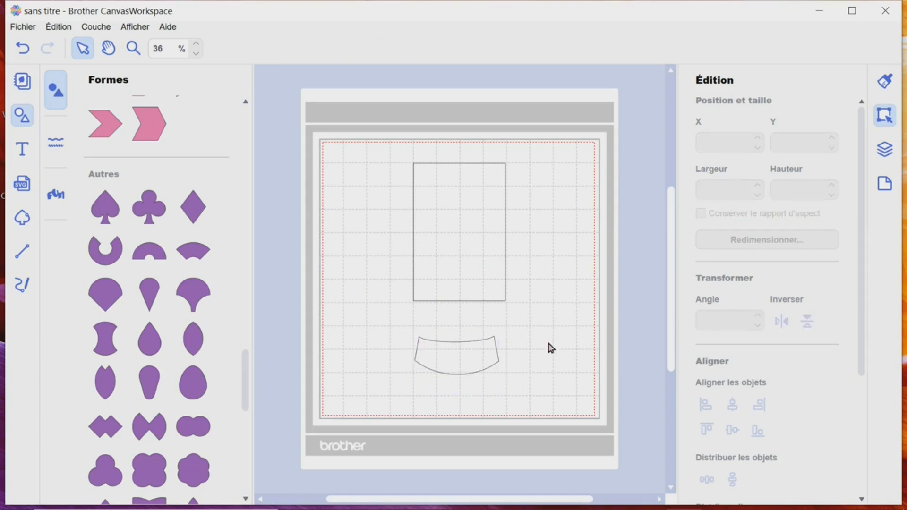
pyautogui.click(450, 360)
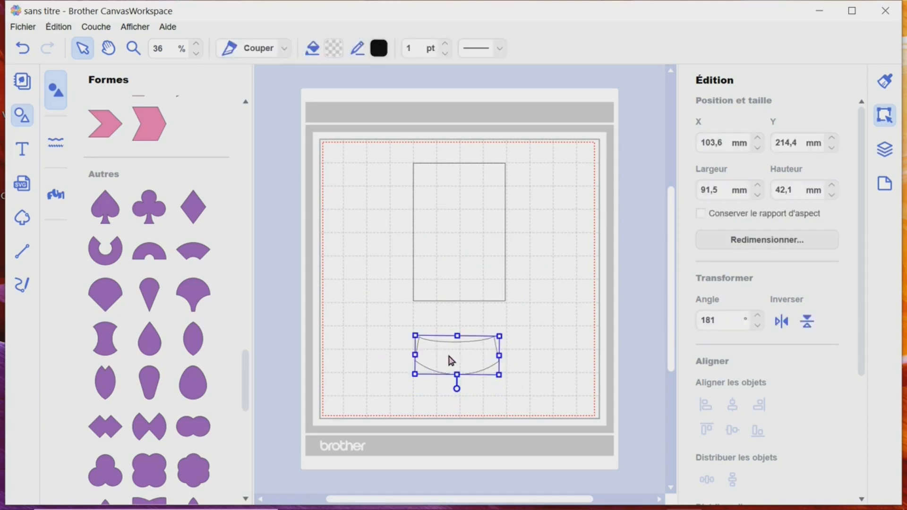
pyautogui.rightClick(450, 360)
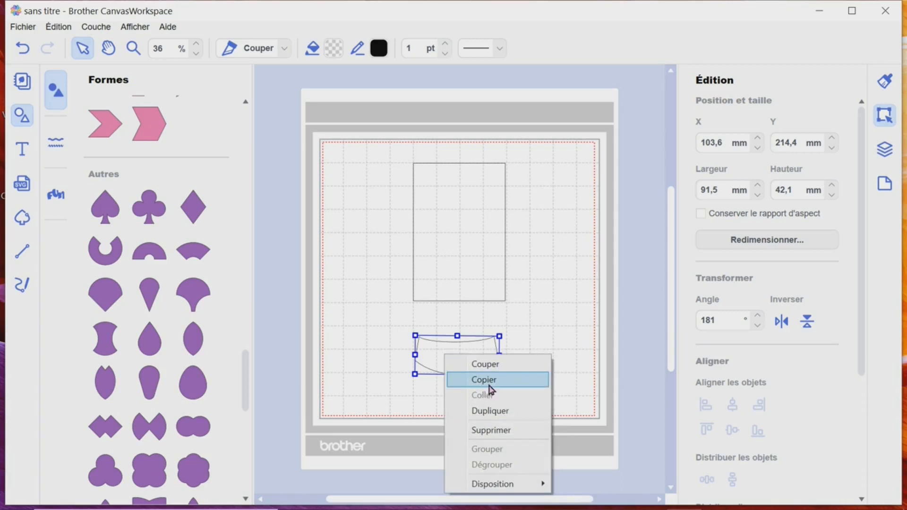
pyautogui.click(493, 412)
pyautogui.moveTo(483, 380); pyautogui.dragTo(545, 327)
pyautogui.click(488, 361)
pyautogui.rightClick(488, 361)
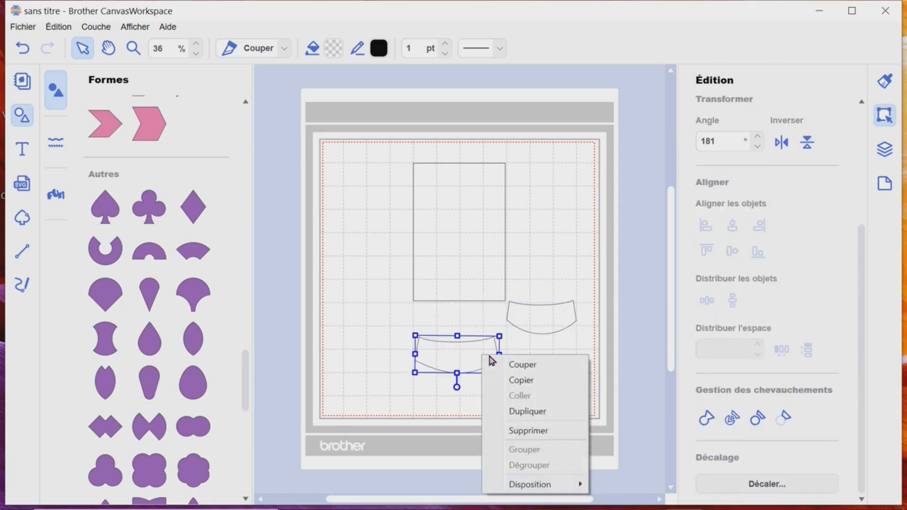
pyautogui.click(572, 320)
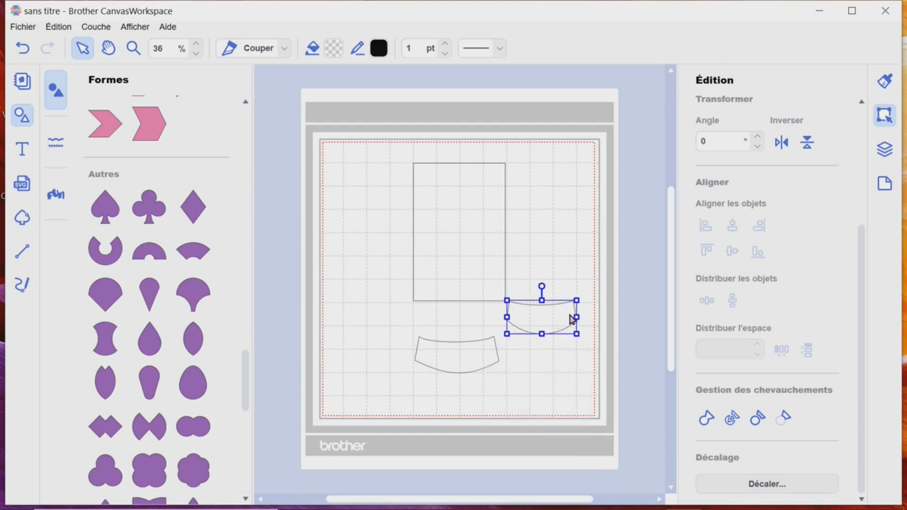
pyautogui.press('Delete')
# Step: Duplicate the band, set the copy aside, and place the original inside the rectangle near its lower edge as the bottom tier
pyautogui.click(488, 361)
pyautogui.rightClick(487, 361)
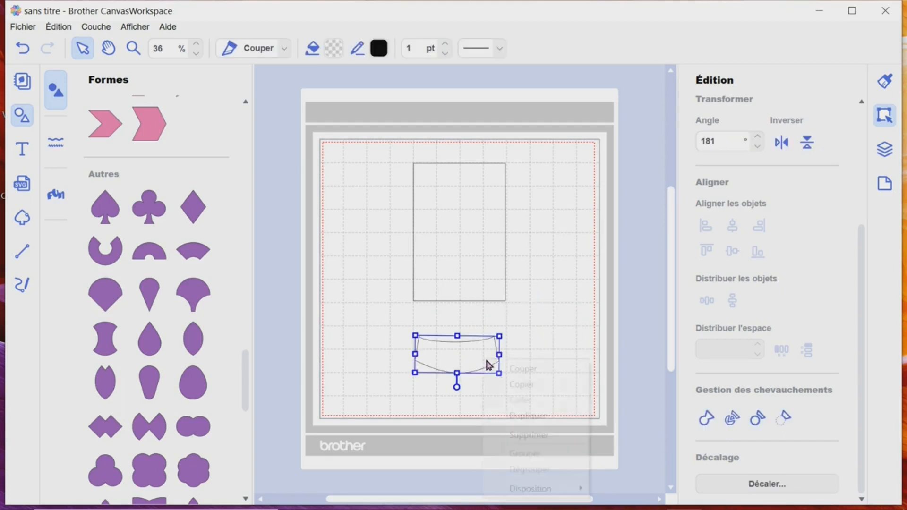
pyautogui.click(540, 415)
pyautogui.moveTo(516, 385); pyautogui.dragTo(561, 340)
pyautogui.moveTo(472, 364); pyautogui.dragTo(476, 281)
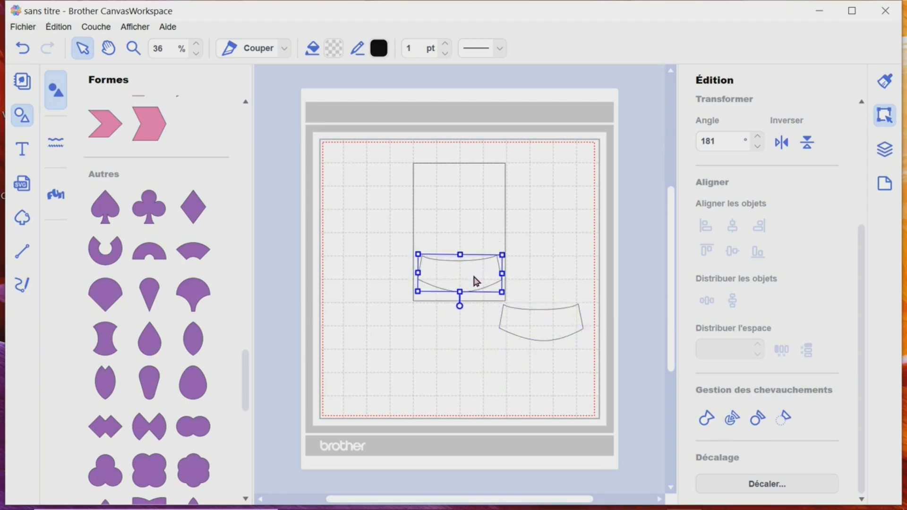
# Step: Move the band copy beneath the rectangle and make it narrower than the bottom tier
pyautogui.moveTo(544, 319); pyautogui.dragTo(490, 359)
pyautogui.click(519, 354)
pyautogui.click(477, 371)
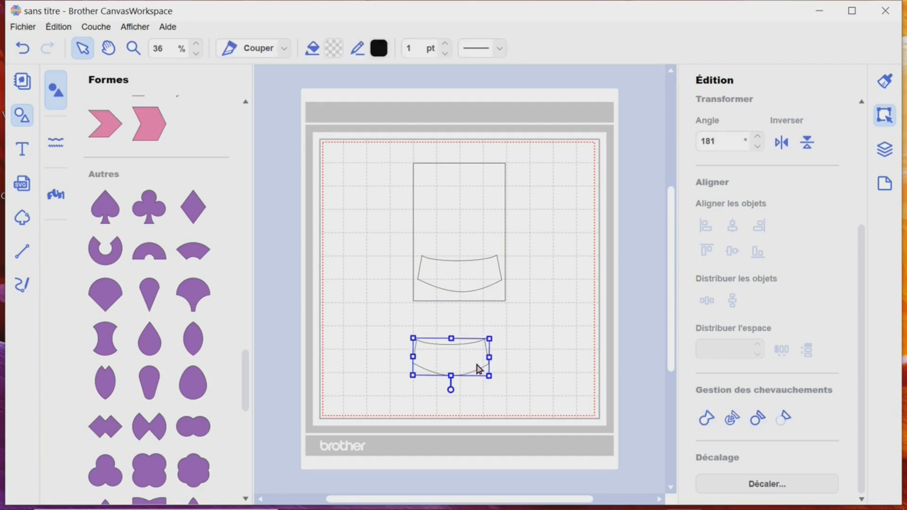
# Step: Reshape the copy's lower curve to make it shallower, and place it above the bottom tier as the second tier
pyautogui.doubleClick(478, 369)
pyautogui.click(470, 382)
pyautogui.moveTo(470, 381); pyautogui.dragTo(481, 263)
pyautogui.click(513, 348)
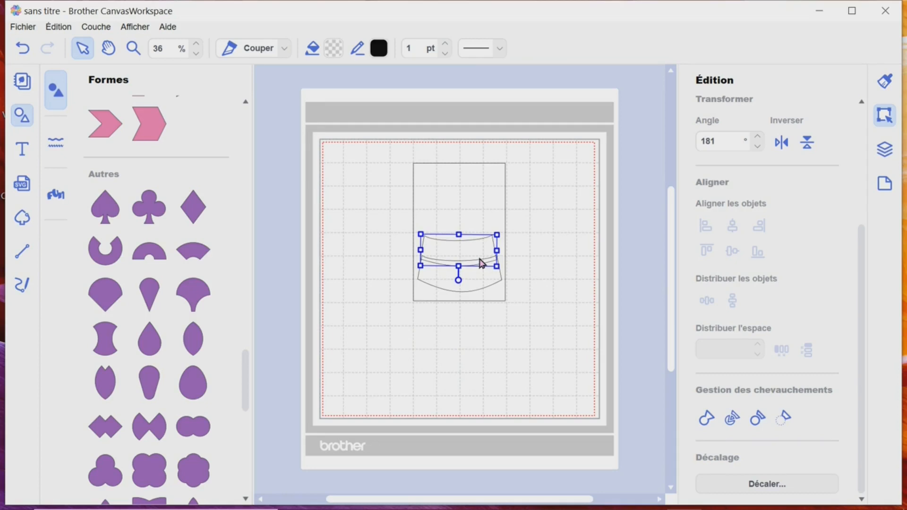
# Step: Narrow the second tier slightly from both sides to center it over the bottom tier
pyautogui.click(535, 261)
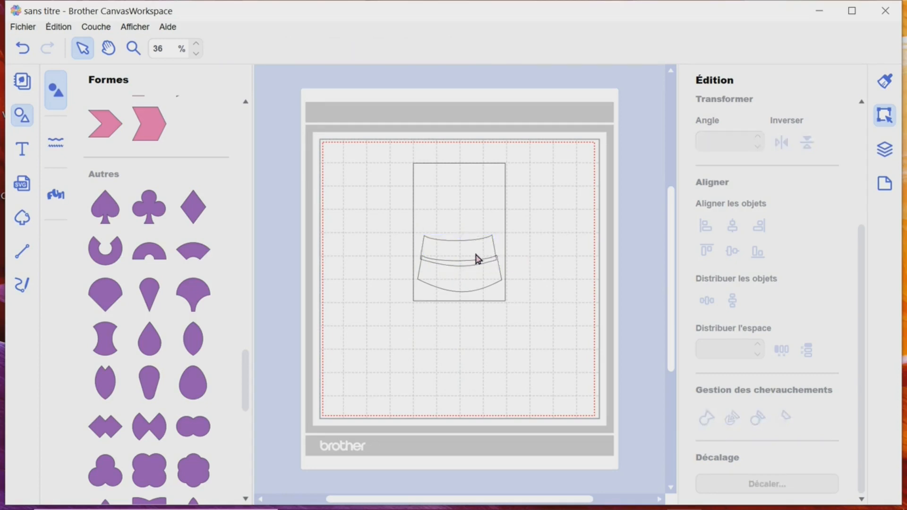
pyautogui.click(478, 259)
pyautogui.moveTo(429, 256); pyautogui.dragTo(431, 257)
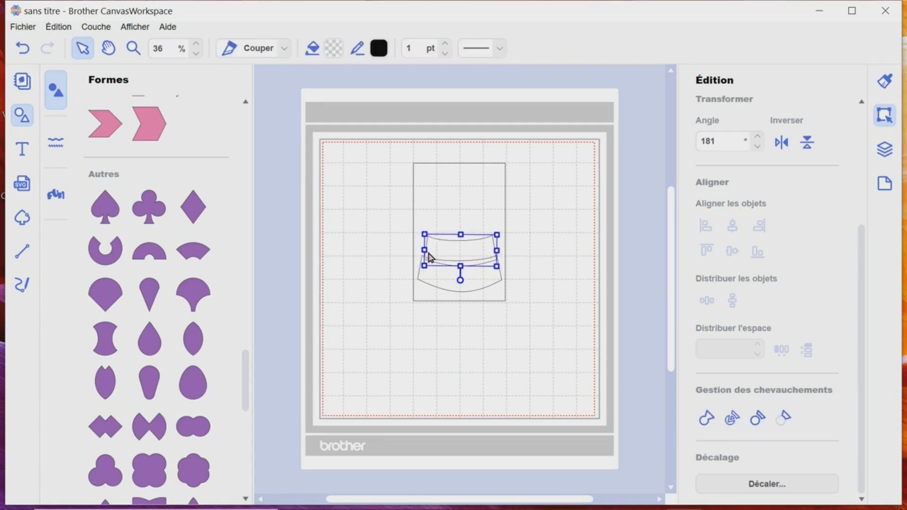
pyautogui.click(558, 248)
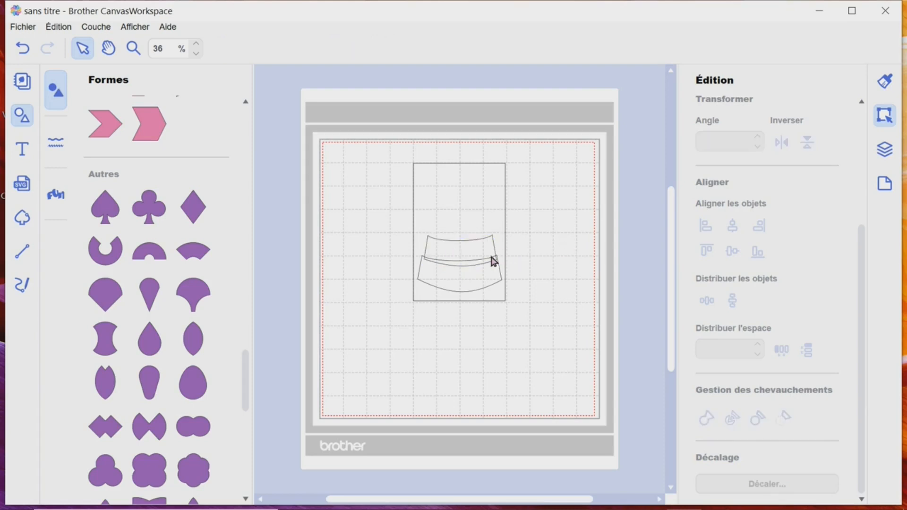
pyautogui.click(486, 258)
pyautogui.moveTo(501, 251); pyautogui.dragTo(498, 251)
pyautogui.click(538, 244)
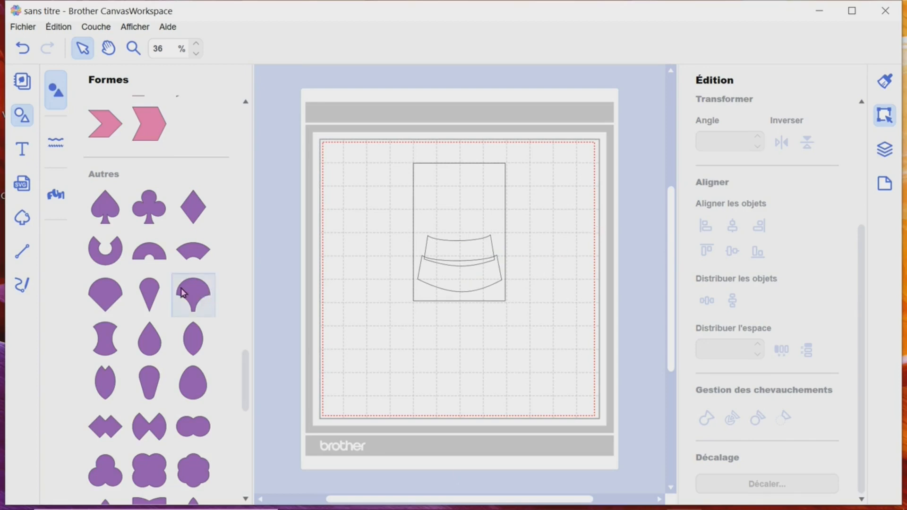
# Step: Duplicate the second tier, move the copy below the rectangle, and make it taller
pyautogui.click(454, 256)
pyautogui.rightClick(462, 255)
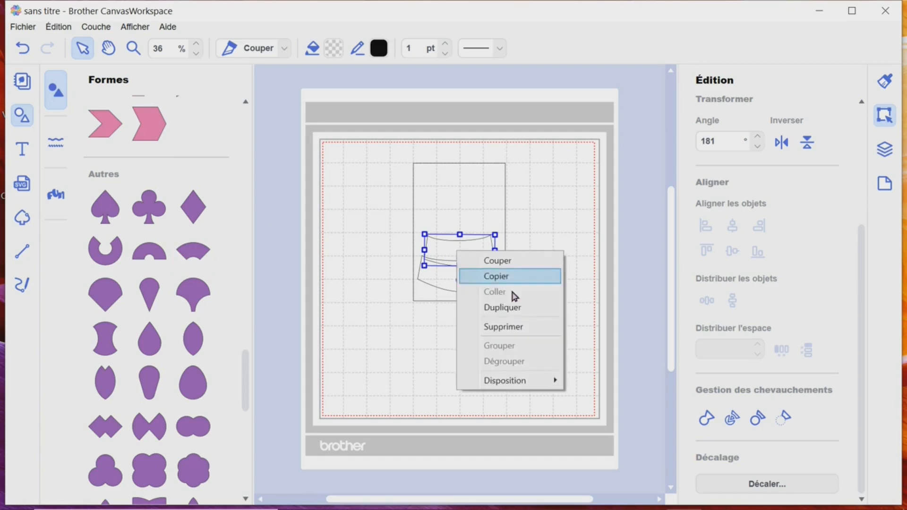
pyautogui.click(502, 308)
pyautogui.moveTo(486, 264); pyautogui.dragTo(476, 335)
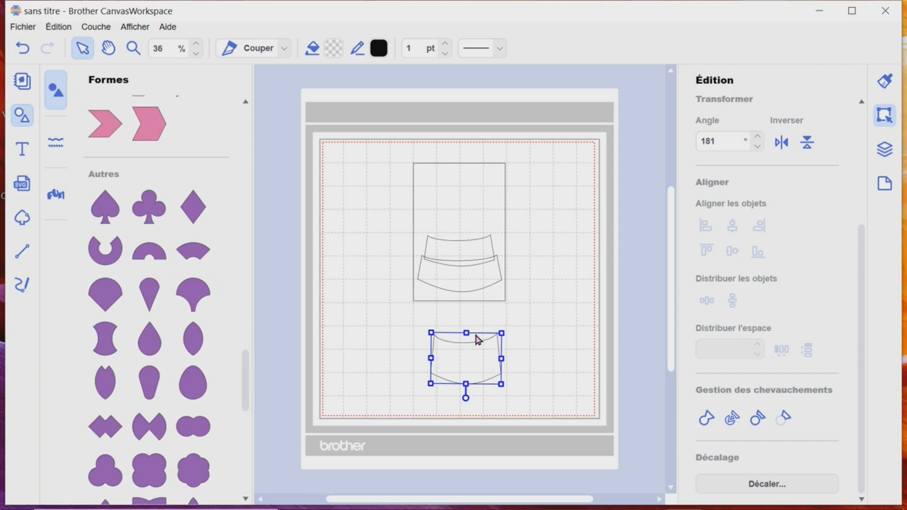
pyautogui.click(527, 342)
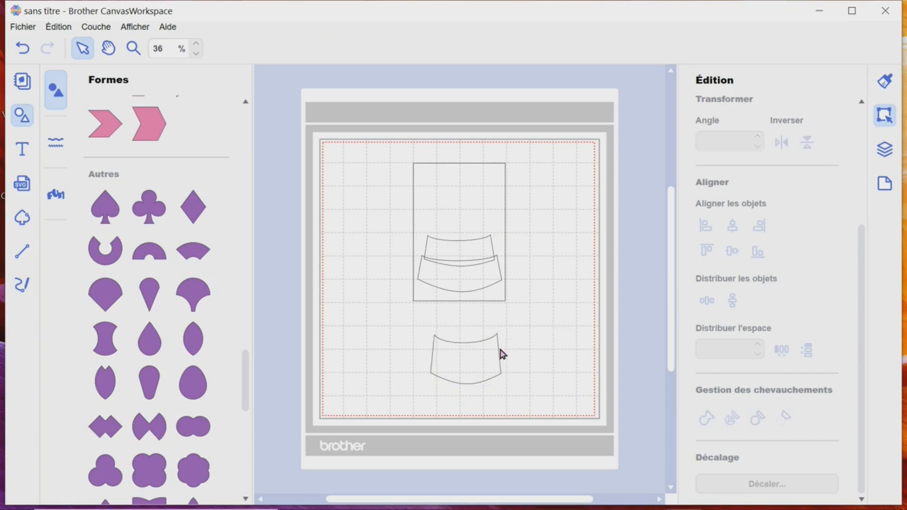
# Step: Narrow the taller copy and adjust the curve of its lower edge by editing the path's control points
pyautogui.moveTo(467, 361); pyautogui.dragTo(485, 225)
pyautogui.moveTo(427, 229); pyautogui.dragTo(463, 350)
pyautogui.doubleClick(463, 351)
pyautogui.click(469, 376)
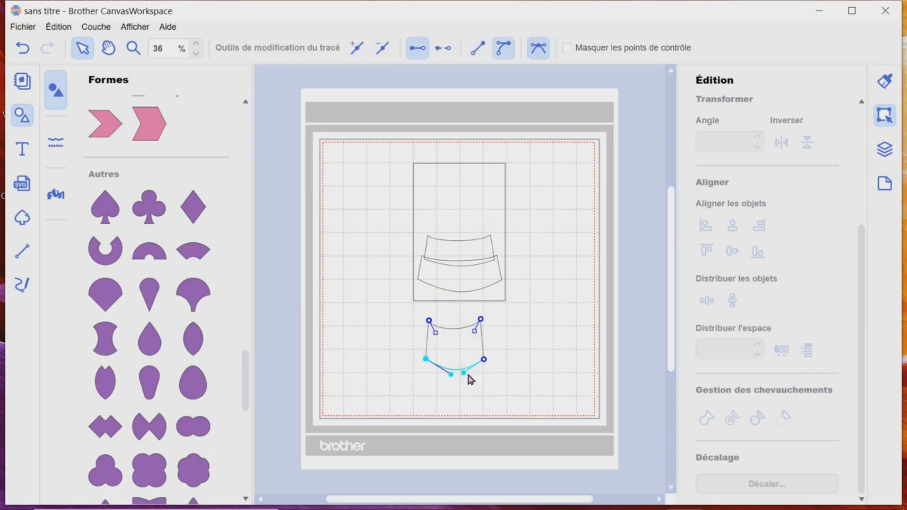
pyautogui.moveTo(455, 382); pyautogui.dragTo(462, 375)
pyautogui.click(543, 354)
# Step: Place the reshaped copy above the second tier inside the rectangle as the top tier
pyautogui.click(474, 352)
pyautogui.moveTo(474, 351); pyautogui.dragTo(477, 238)
pyautogui.click(569, 223)
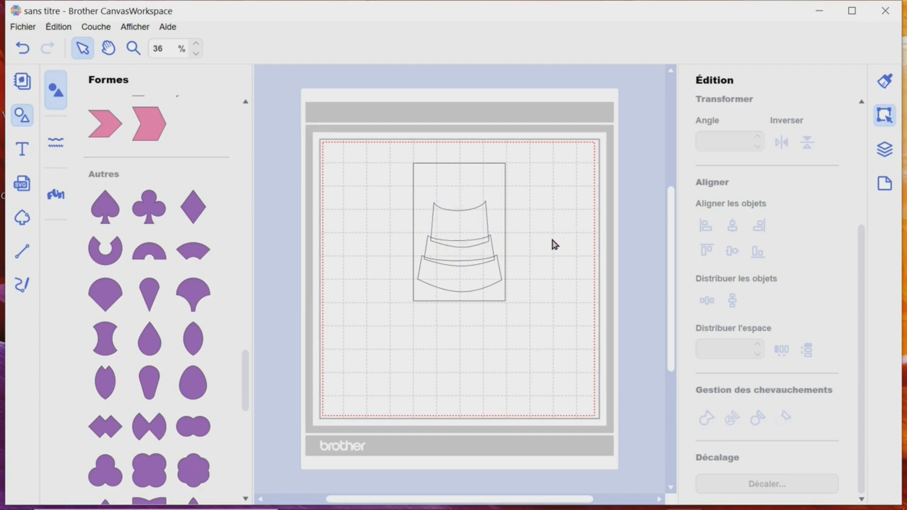
# Step: Move the top tier out below the card rectangle and place a plain rectangle shape over it
pyautogui.moveTo(467, 234); pyautogui.dragTo(450, 368)
pyautogui.click(536, 337)
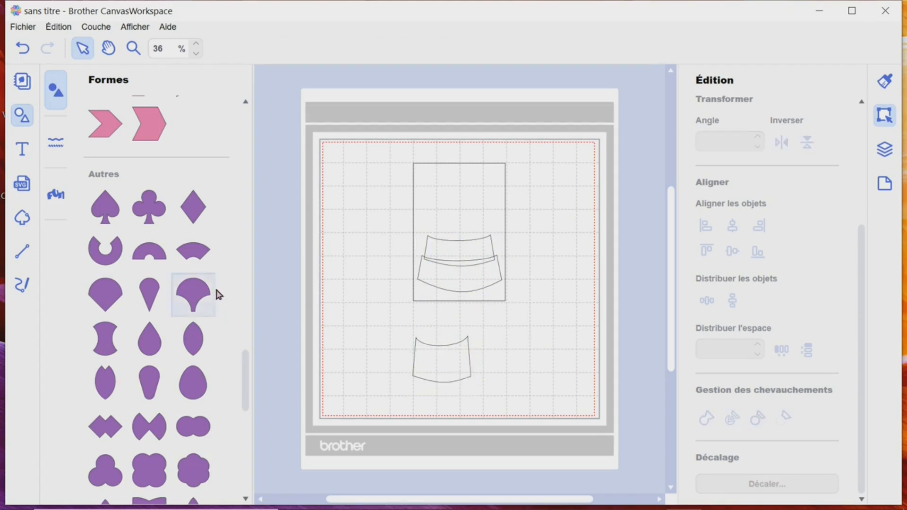
pyautogui.scroll(2, 208, 283)
pyautogui.scroll(15, 208, 287)
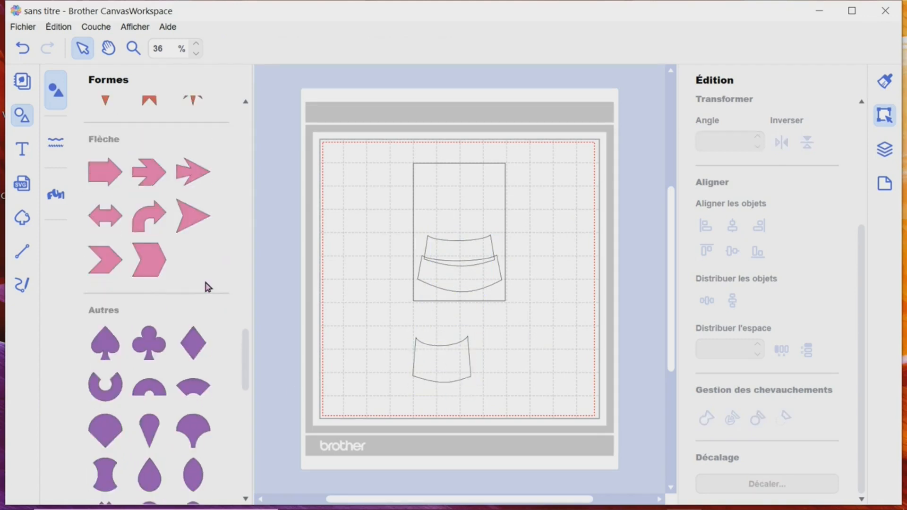
pyautogui.scroll(8, 211, 282)
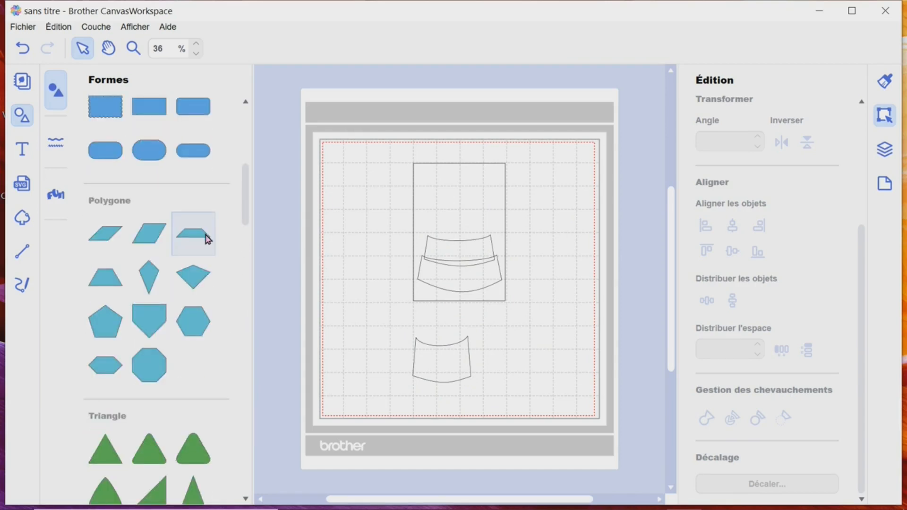
pyautogui.scroll(6, 207, 239)
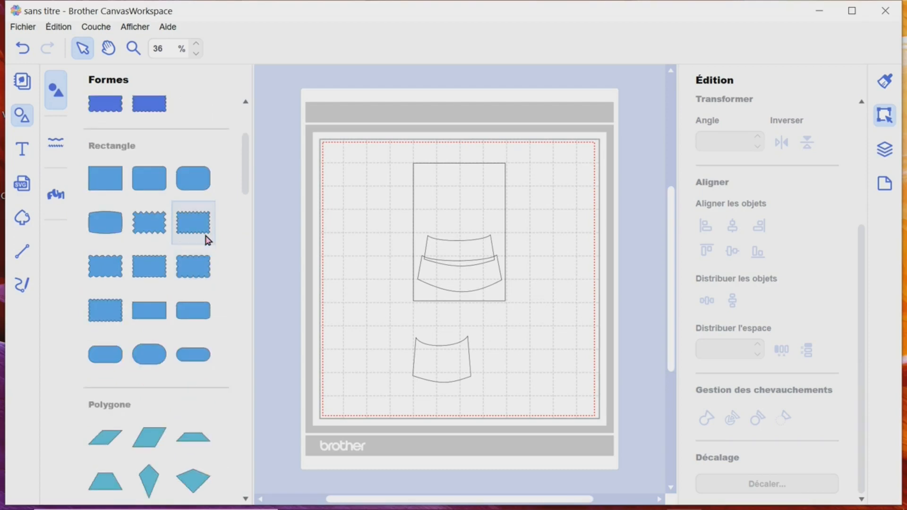
pyautogui.click(103, 184)
pyautogui.moveTo(369, 191); pyautogui.dragTo(438, 367)
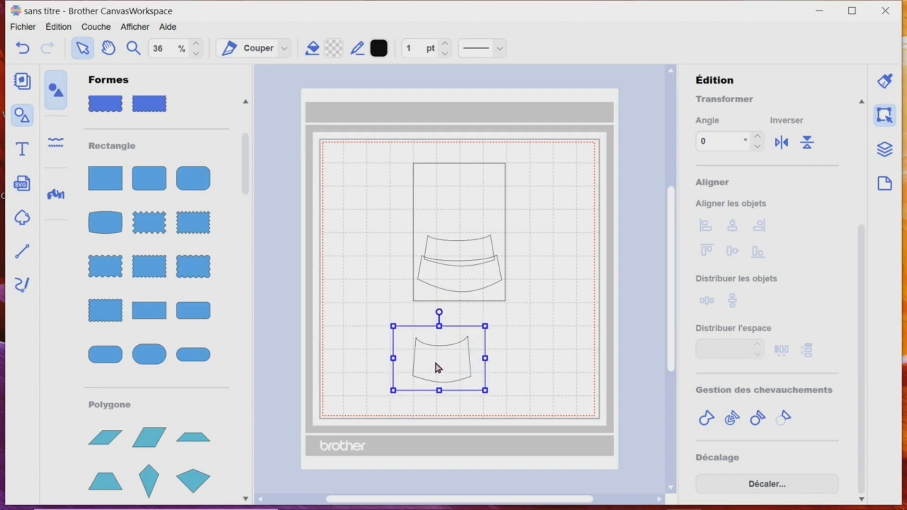
pyautogui.click(521, 330)
# Step: Shrink the new rectangle from its upper-right corner until that corner meets the tier's upper-right tip
pyautogui.scroll(-2, 480, 293)
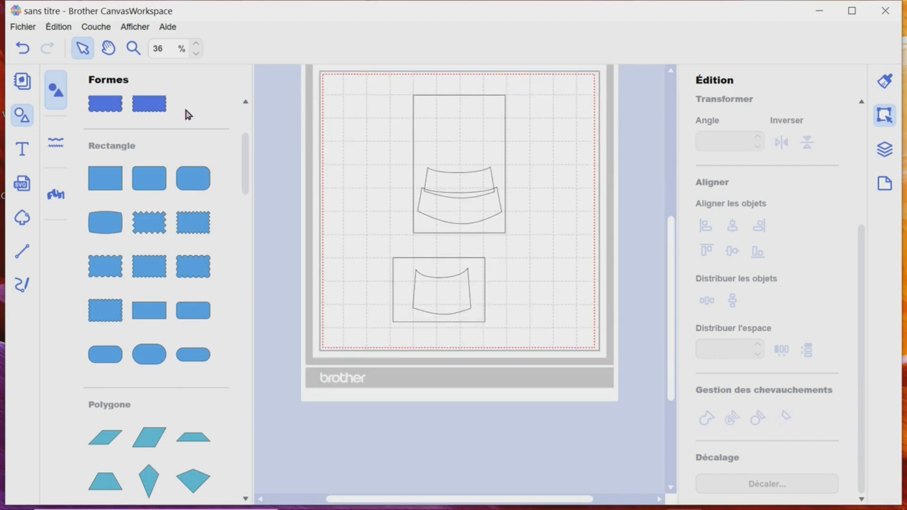
pyautogui.click(134, 49)
pyautogui.moveTo(409, 248); pyautogui.dragTo(491, 330)
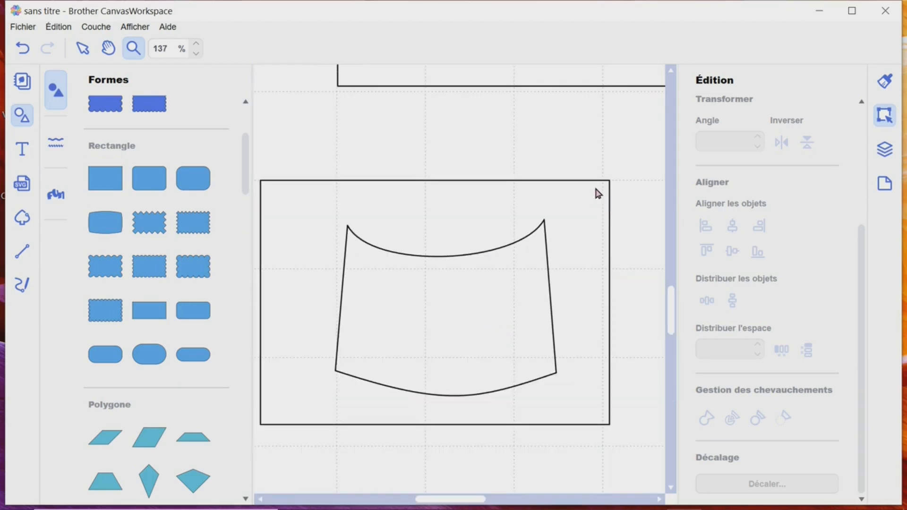
pyautogui.click(82, 48)
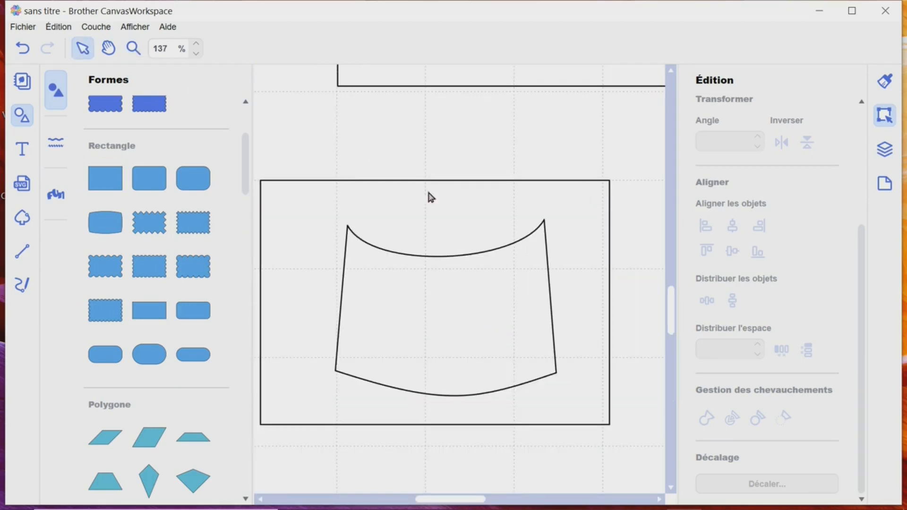
pyautogui.click(444, 188)
pyautogui.moveTo(610, 181); pyautogui.dragTo(551, 227)
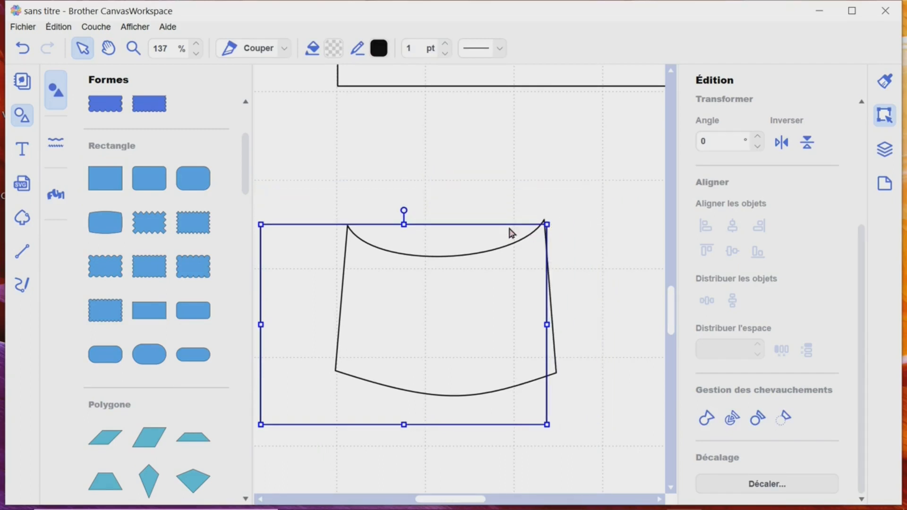
# Step: Shift the small rectangle slightly so its upper-right corner coincides with the tier's upper-right tip
pyautogui.doubleClick(494, 230)
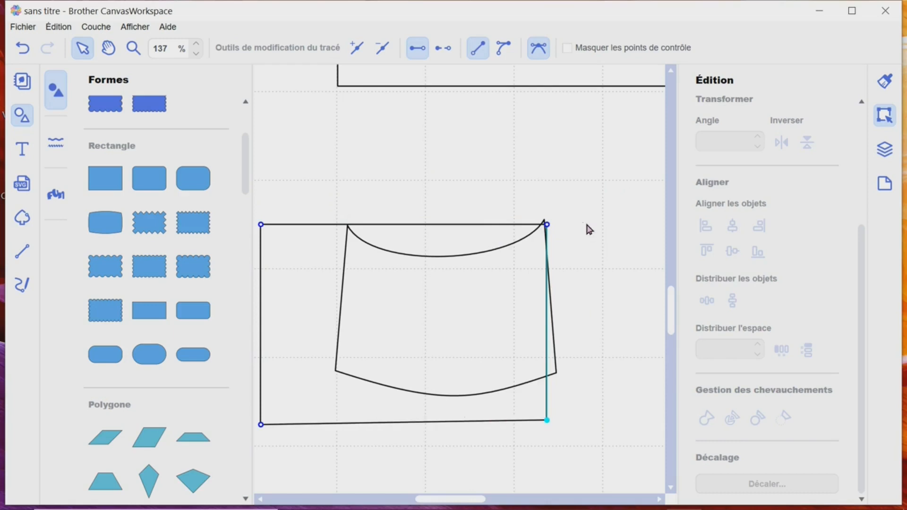
pyautogui.click(587, 225)
pyautogui.click(493, 228)
pyautogui.moveTo(492, 227); pyautogui.dragTo(492, 223)
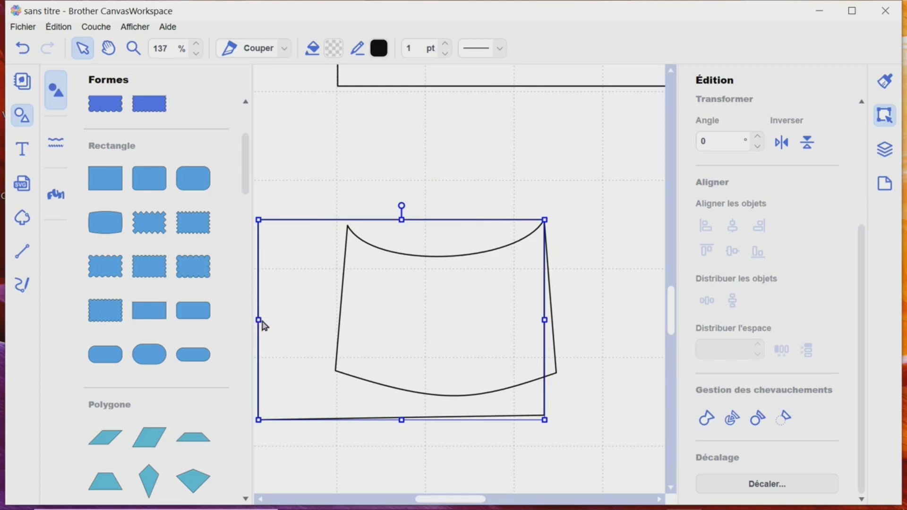
# Step: Narrow the rectangle to the width of the tier's upper edge and shorten it to cover only the tier's upper part
pyautogui.moveTo(265, 322); pyautogui.dragTo(352, 297)
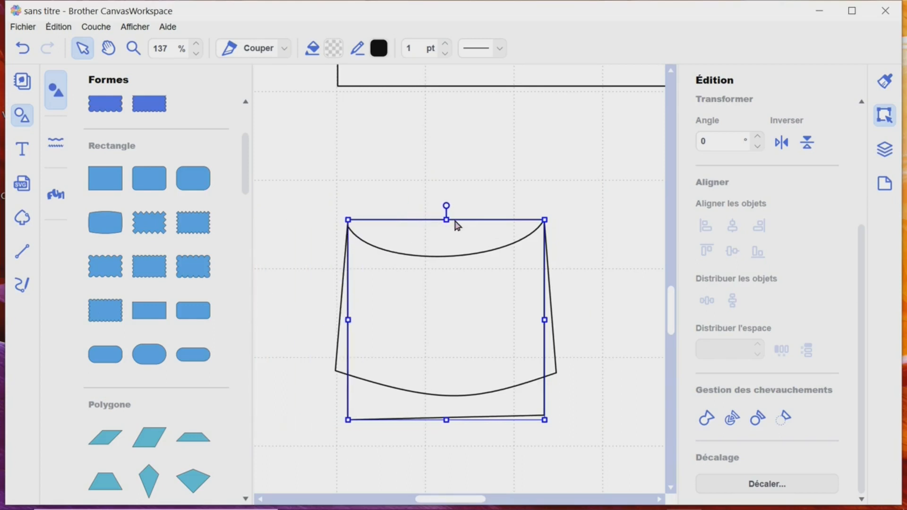
pyautogui.moveTo(454, 226); pyautogui.dragTo(454, 229)
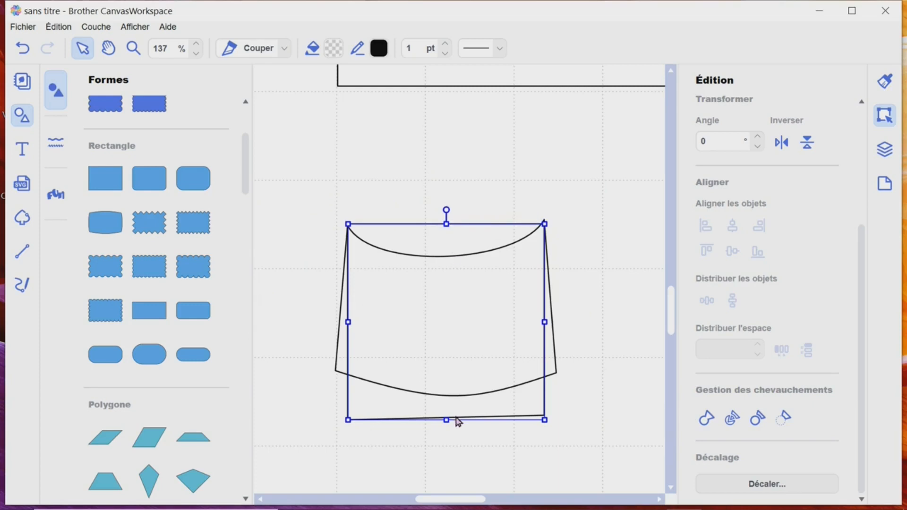
pyautogui.moveTo(452, 423); pyautogui.dragTo(441, 296)
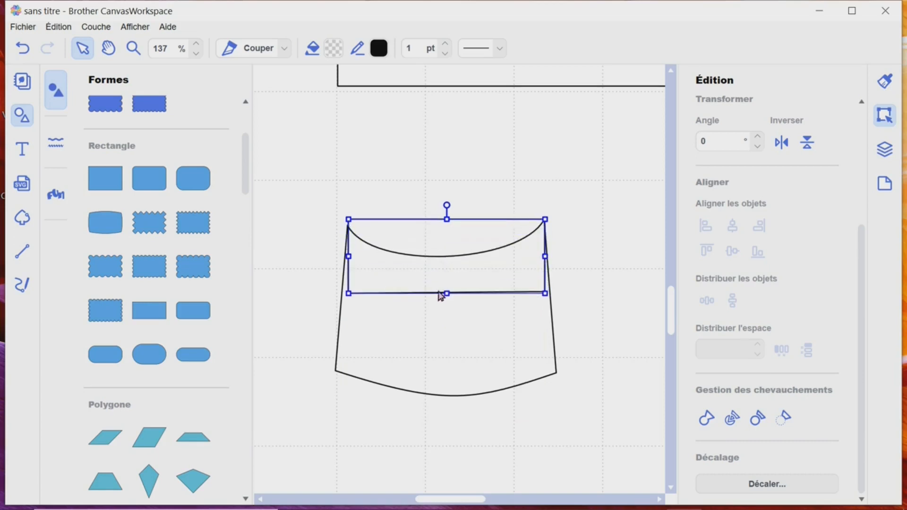
pyautogui.click(370, 188)
pyautogui.moveTo(364, 180); pyautogui.dragTo(518, 421)
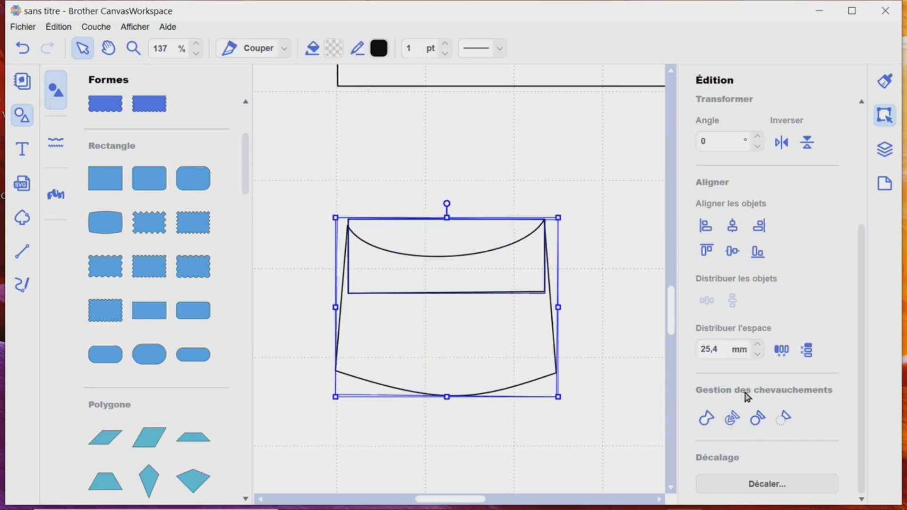
pyautogui.click(737, 253)
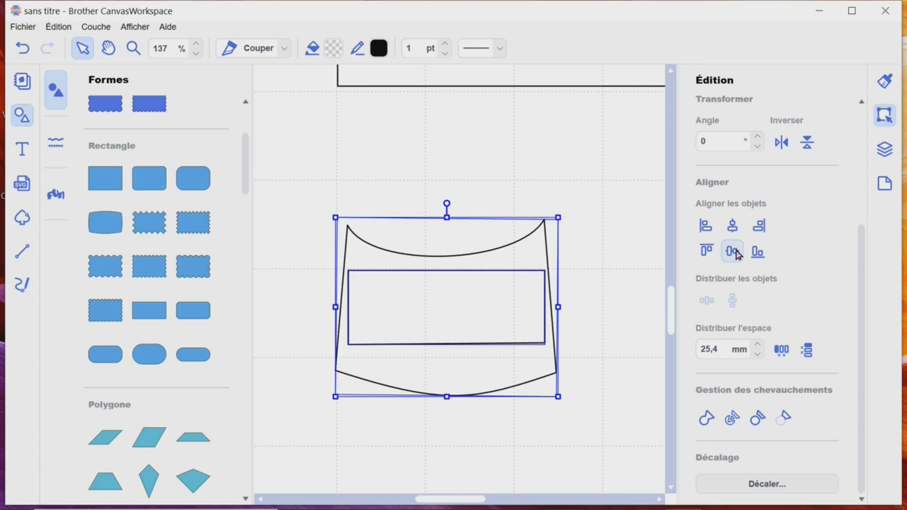
pyautogui.click(740, 228)
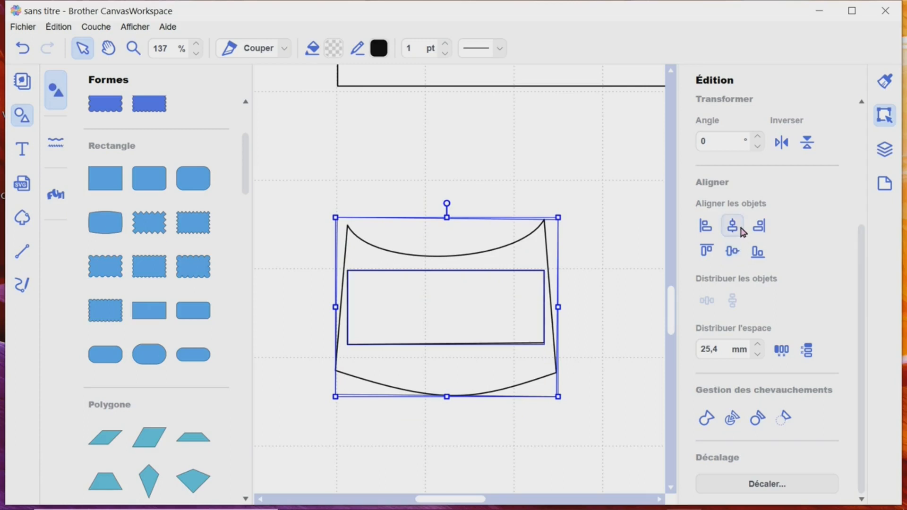
pyautogui.click(27, 51)
pyautogui.click(27, 51)
# Step: Center the small rectangle and the tier on each other horizontally, keeping the rectangle over the concave upper edge
pyautogui.moveTo(313, 187); pyautogui.dragTo(570, 434)
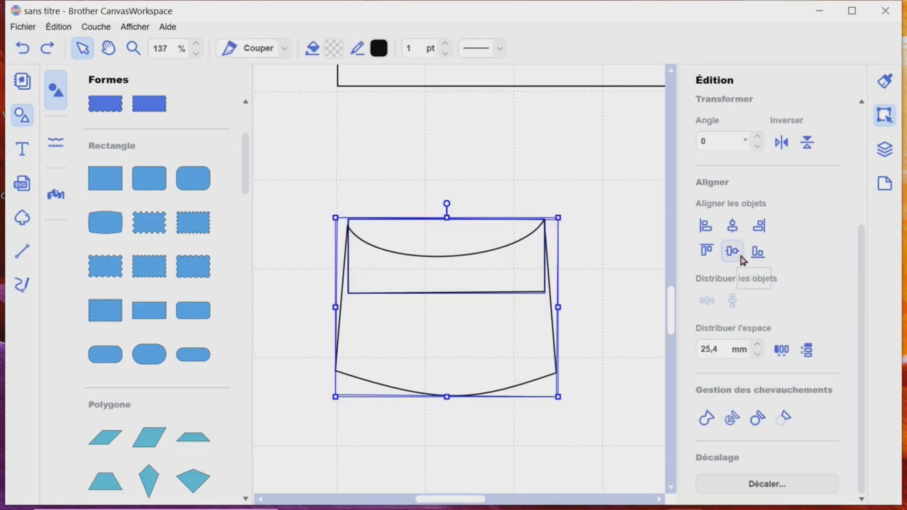
pyautogui.click(739, 229)
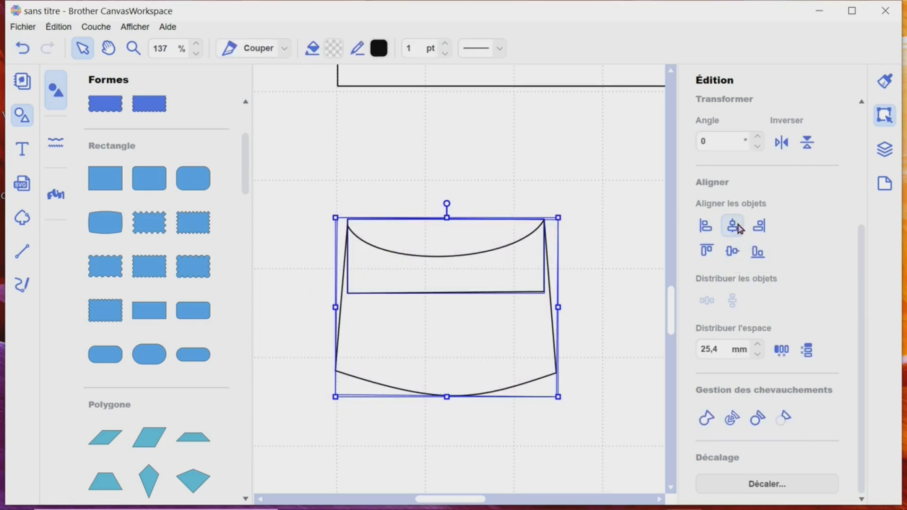
pyautogui.click(594, 231)
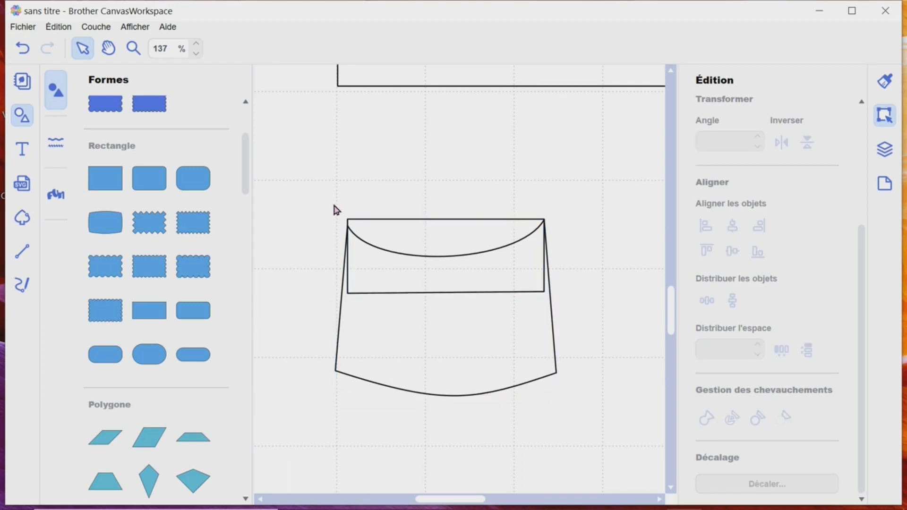
# Step: Weld the small rectangle and the tier into one shape with a straight upper edge
pyautogui.moveTo(333, 208)
pyautogui.mouseDown()
pyautogui.moveTo(500, 358)
pyautogui.moveTo(560, 448)
pyautogui.mouseUp()
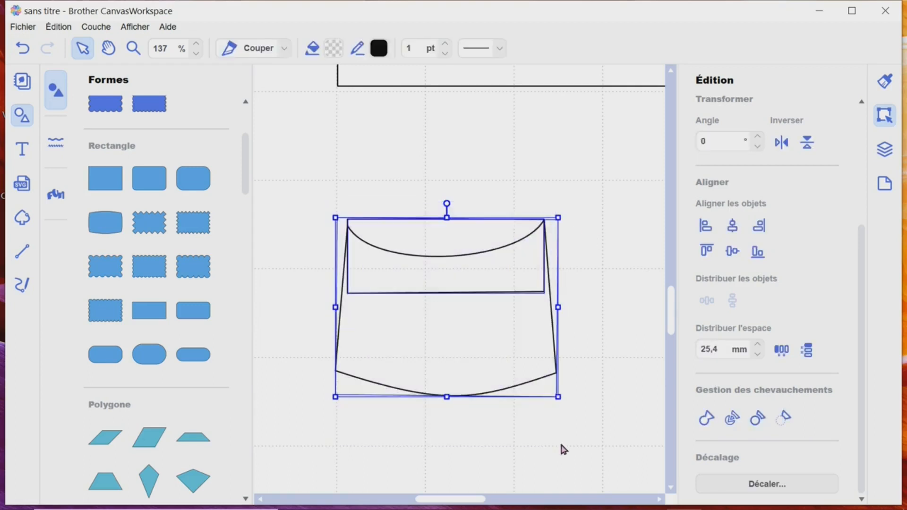
pyautogui.click(707, 419)
pyautogui.click(626, 319)
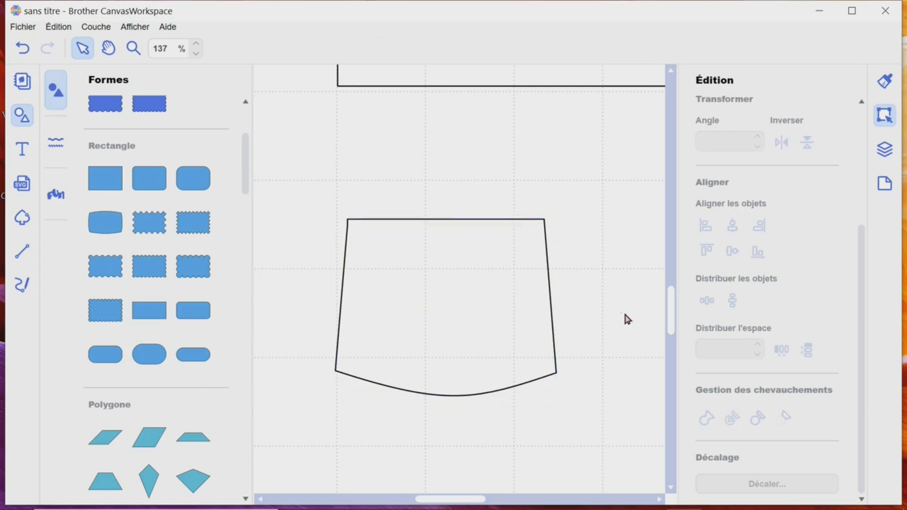
# Step: Move the welded top tier back into the card rectangle, centered over the second tier
pyautogui.scroll(5, 594, 328)
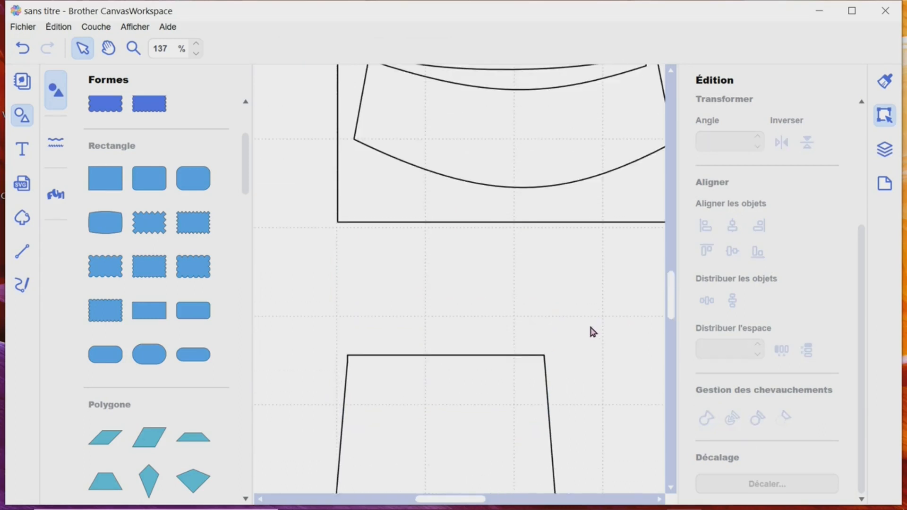
pyautogui.moveTo(527, 394); pyautogui.dragTo(557, 253)
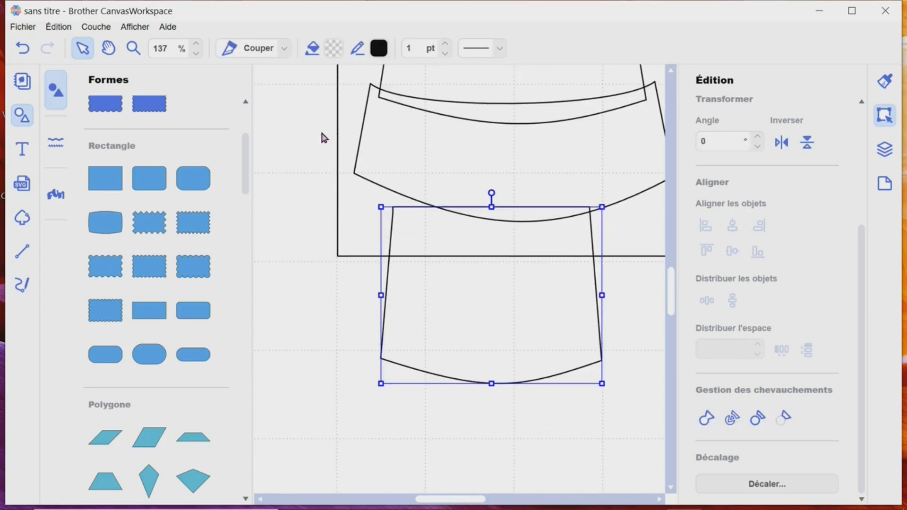
pyautogui.click(199, 56)
pyautogui.click(198, 55)
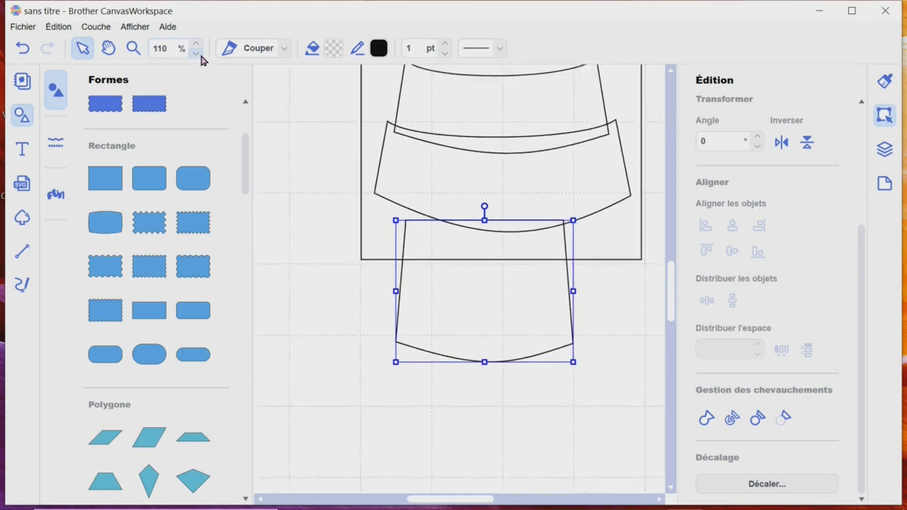
pyautogui.click(199, 55)
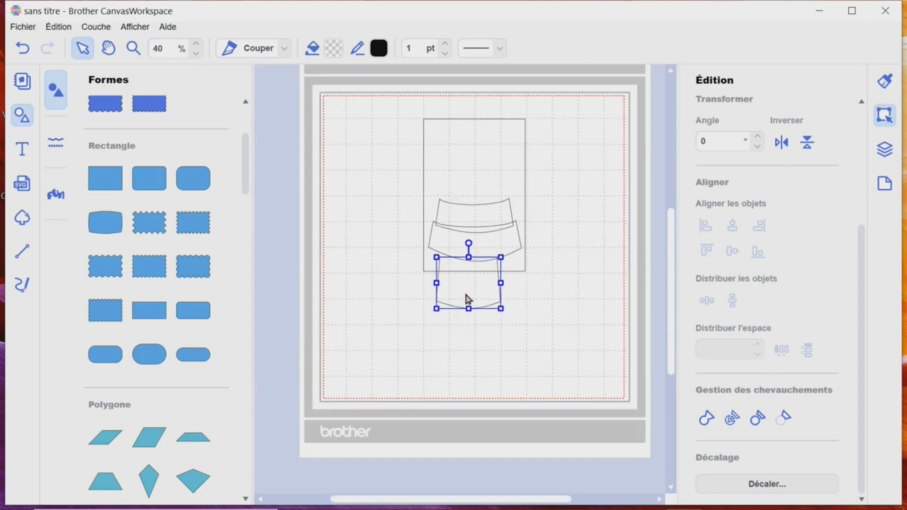
pyautogui.moveTo(467, 300); pyautogui.dragTo(488, 189)
pyautogui.click(584, 188)
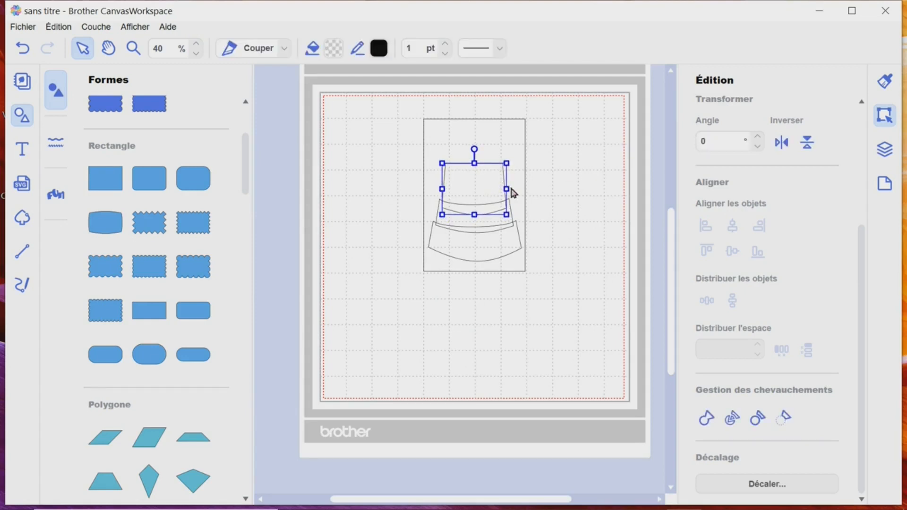
# Step: Nudge the second tier slightly upward to reduce its overlap with the bottom tier
pyautogui.click(579, 191)
pyautogui.click(505, 222)
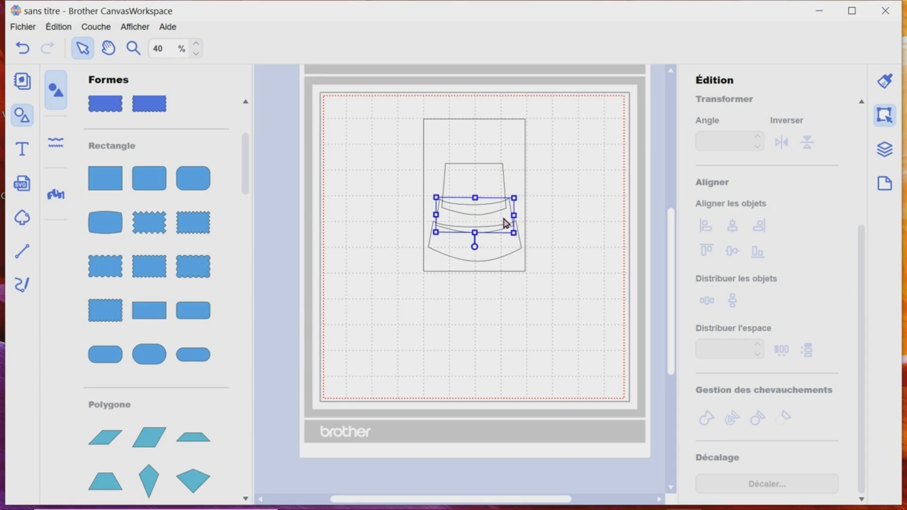
pyautogui.click(579, 184)
# Step: Fine-tune the top tier's height so its curved lower edge slightly overlaps the second tier
pyautogui.click(486, 189)
pyautogui.moveTo(485, 189); pyautogui.dragTo(487, 183)
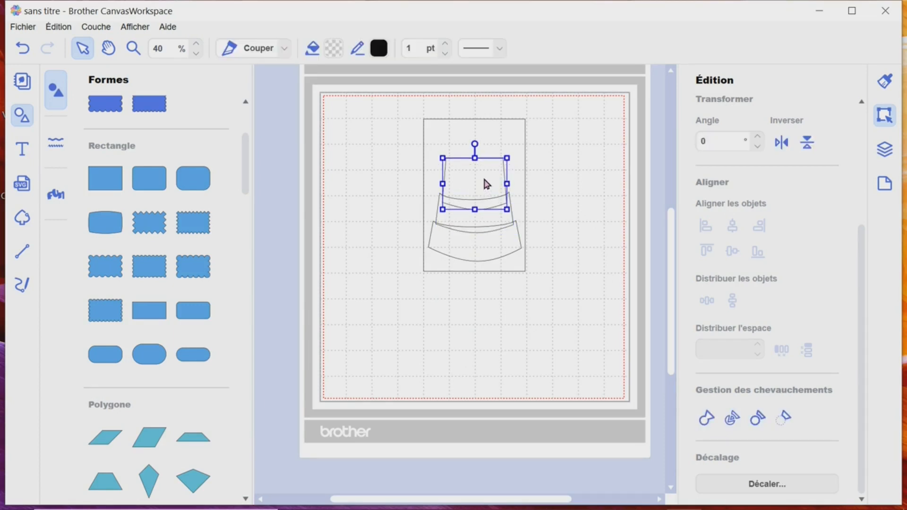
pyautogui.click(623, 191)
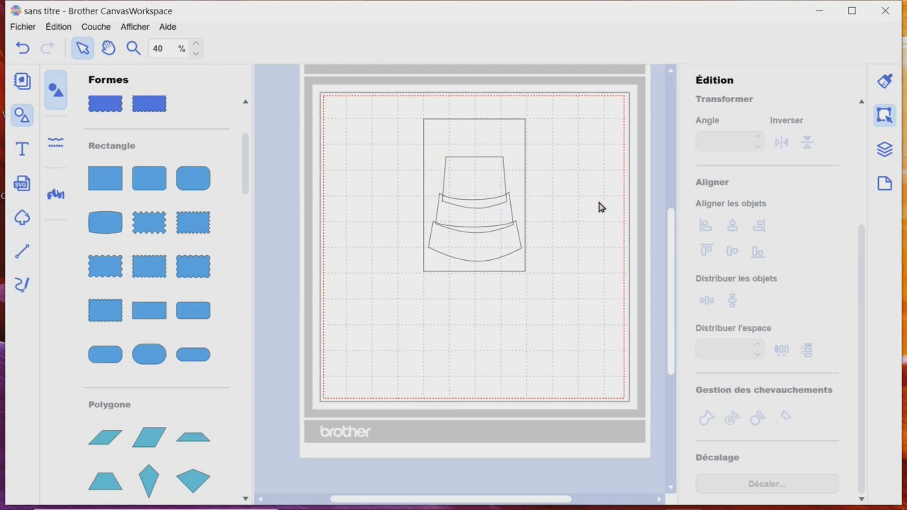
pyautogui.moveTo(483, 189); pyautogui.dragTo(482, 194)
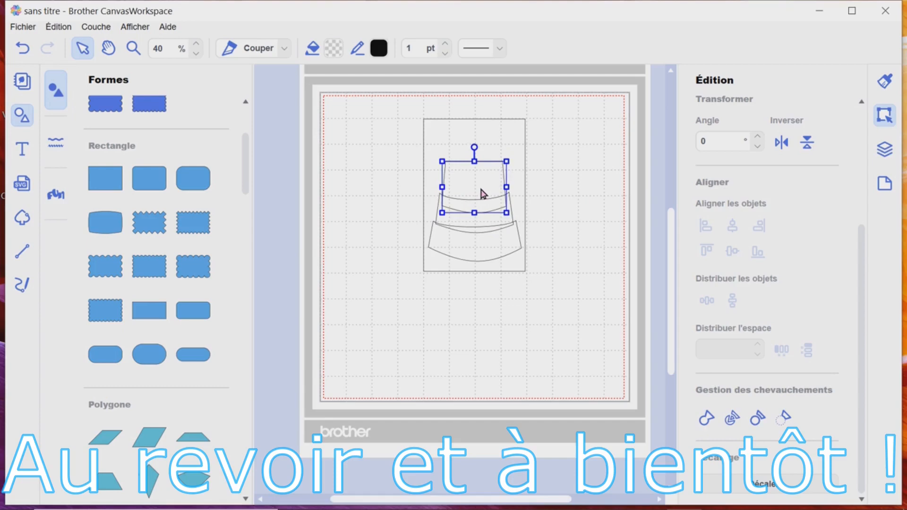
pyautogui.click(573, 195)
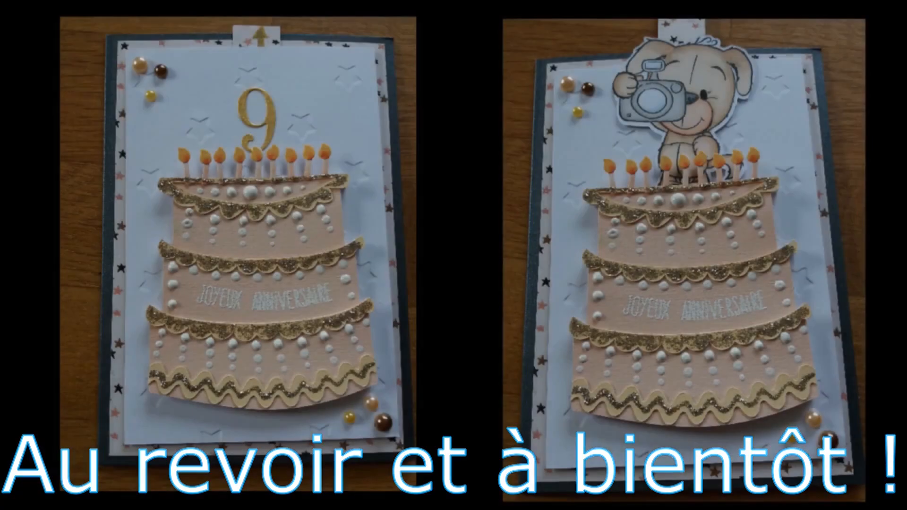